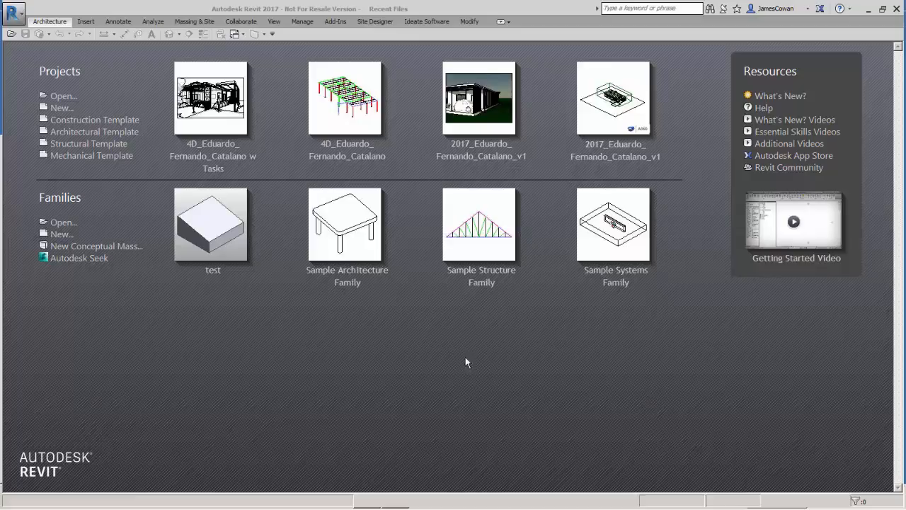
Create a new project based on the default.rte template from the US Imperial folder
click(60, 109)
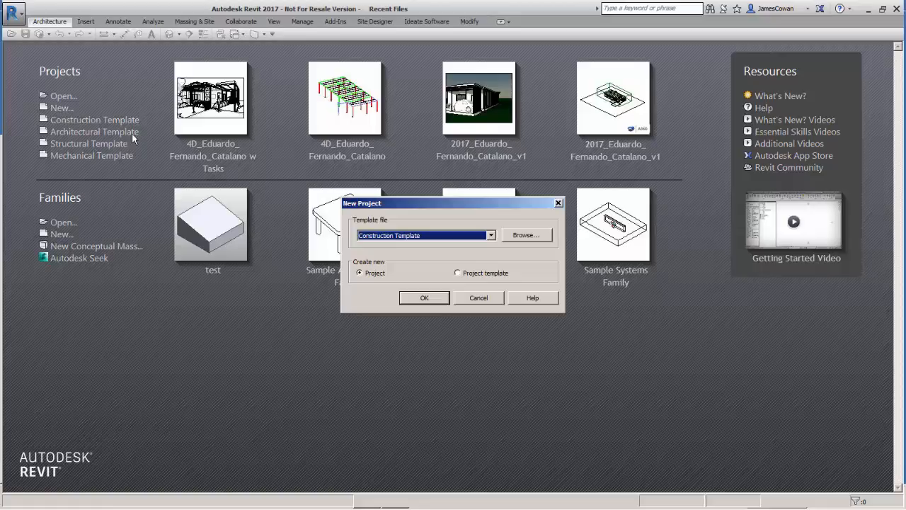
click(523, 235)
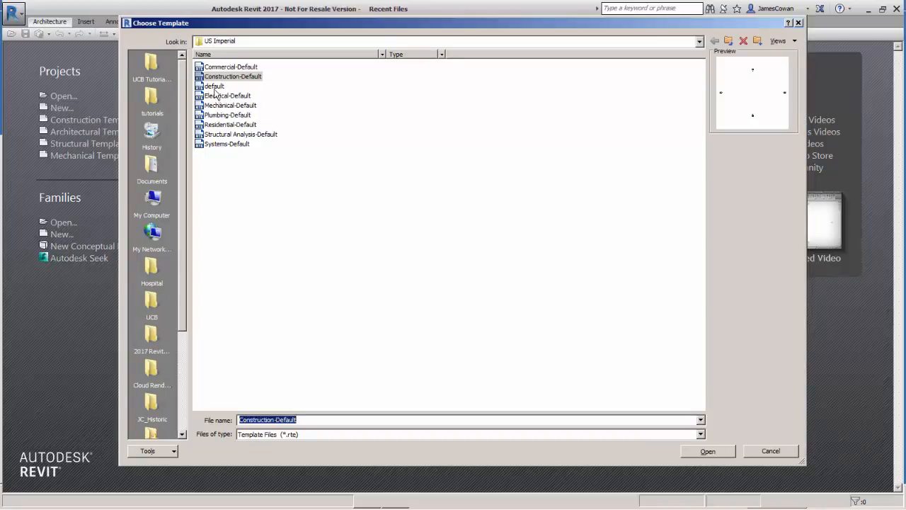
click(215, 87)
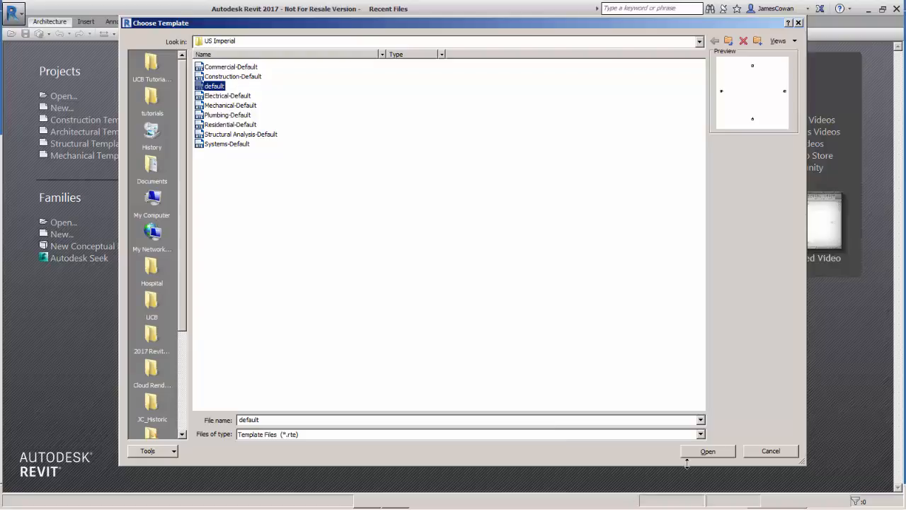
click(706, 451)
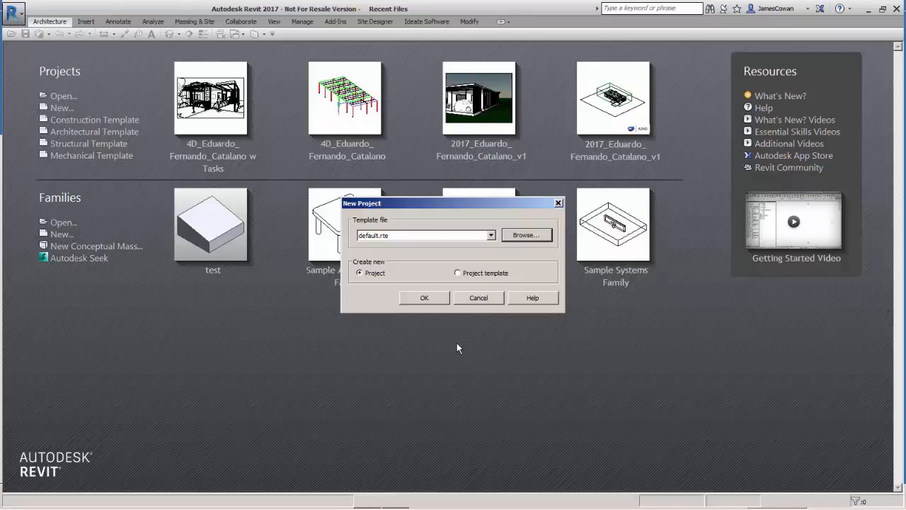
click(429, 298)
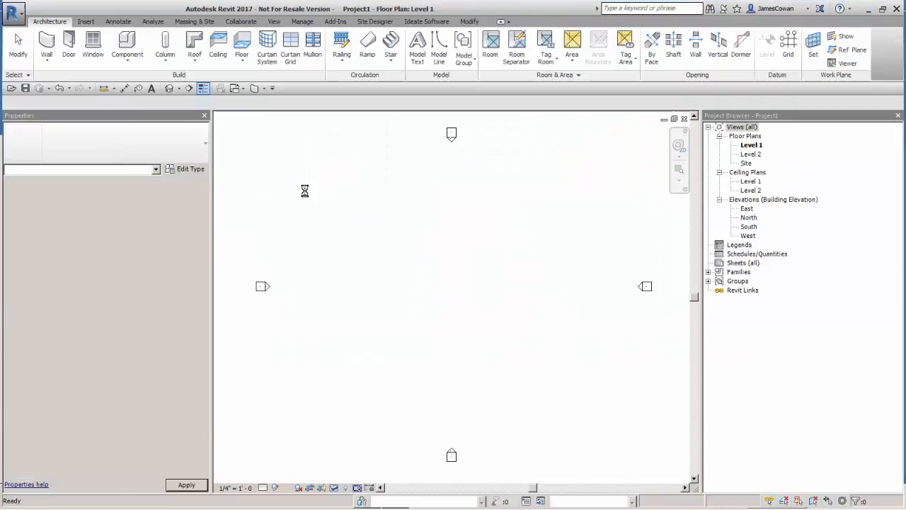
Set the project's length units to round feet and fractional inches to the nearest 1/2"
click(303, 21)
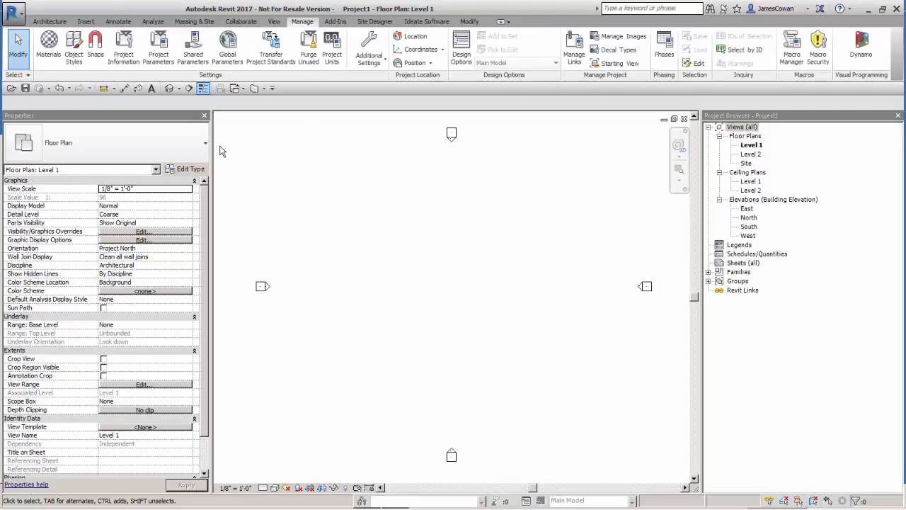
click(330, 56)
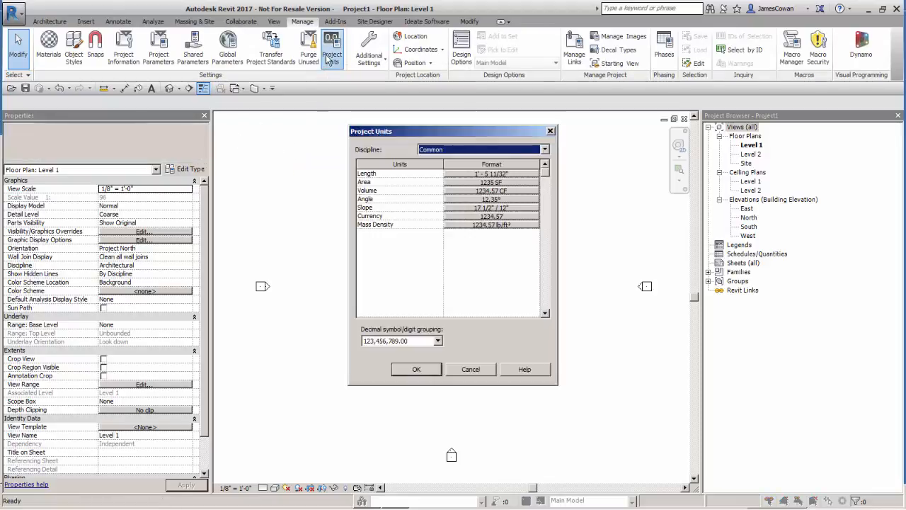
click(479, 174)
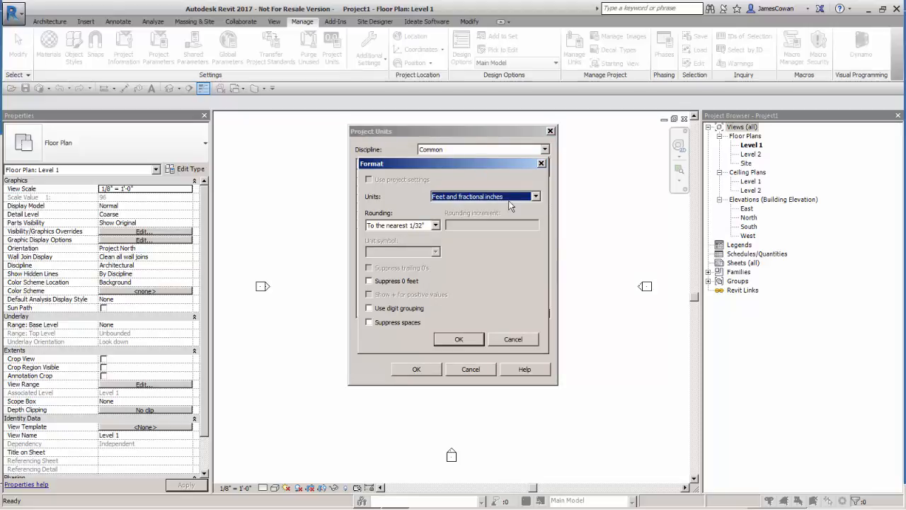
click(436, 226)
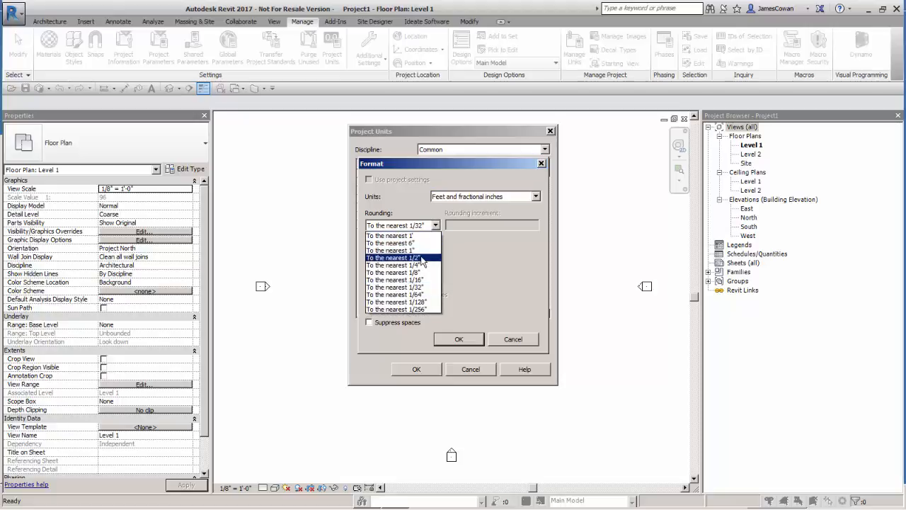
click(423, 259)
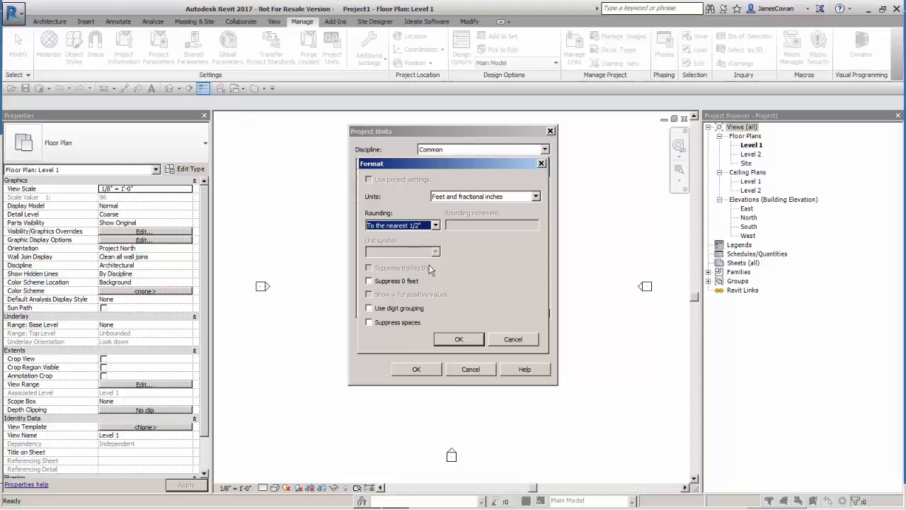
click(458, 339)
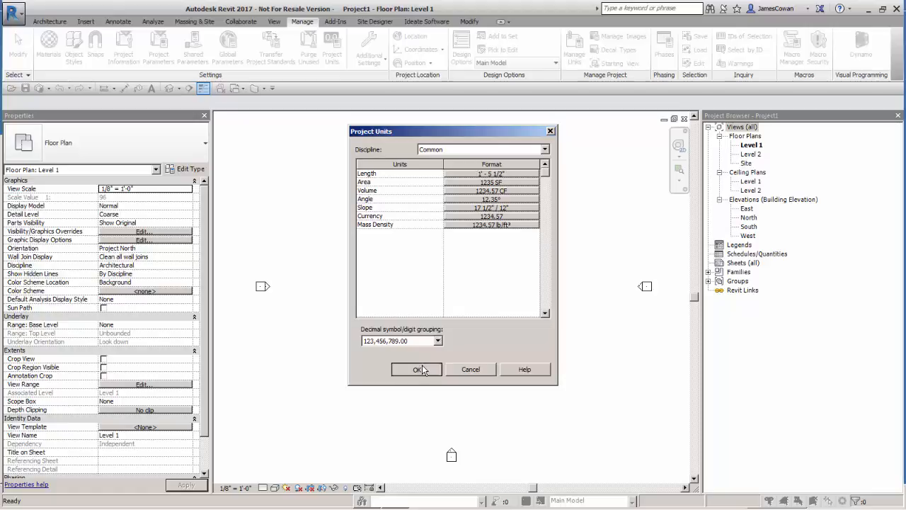
click(417, 369)
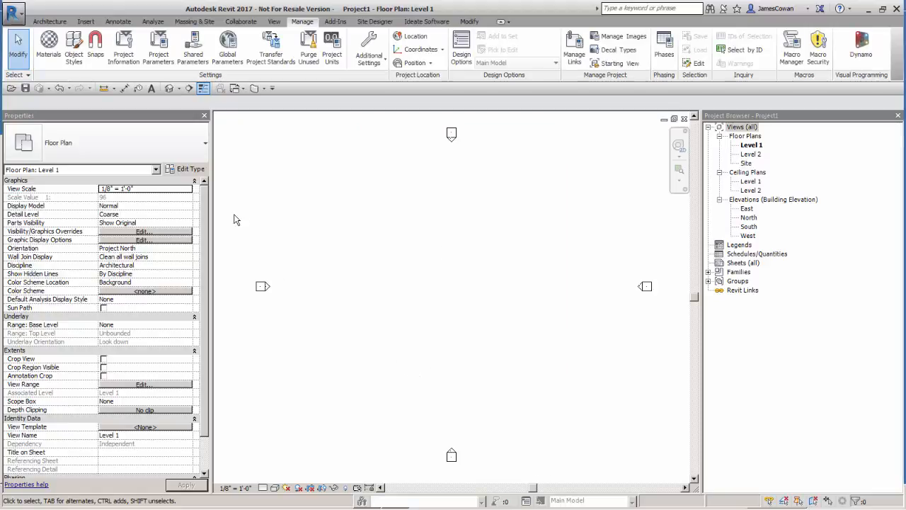
Replace the length dimension snap increments with a new list that includes 5', 3" and 1/2"
click(99, 58)
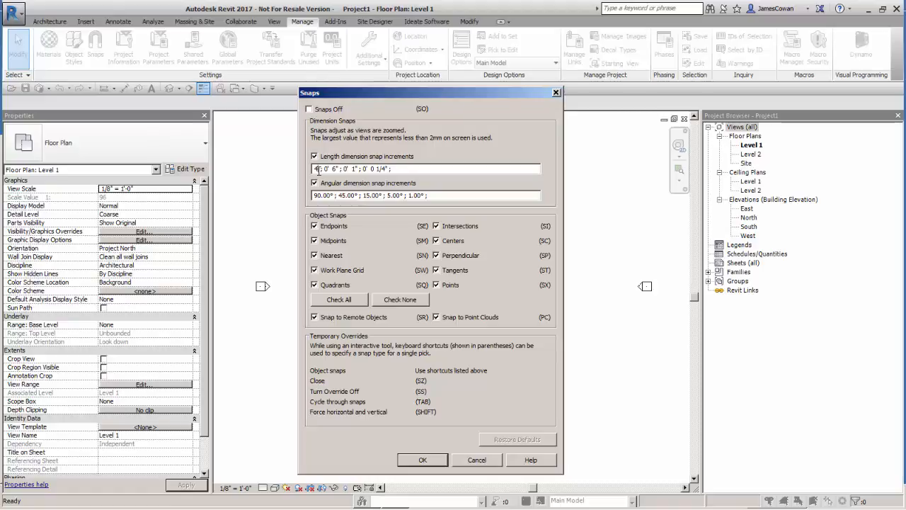
drag(394, 168, 293, 178)
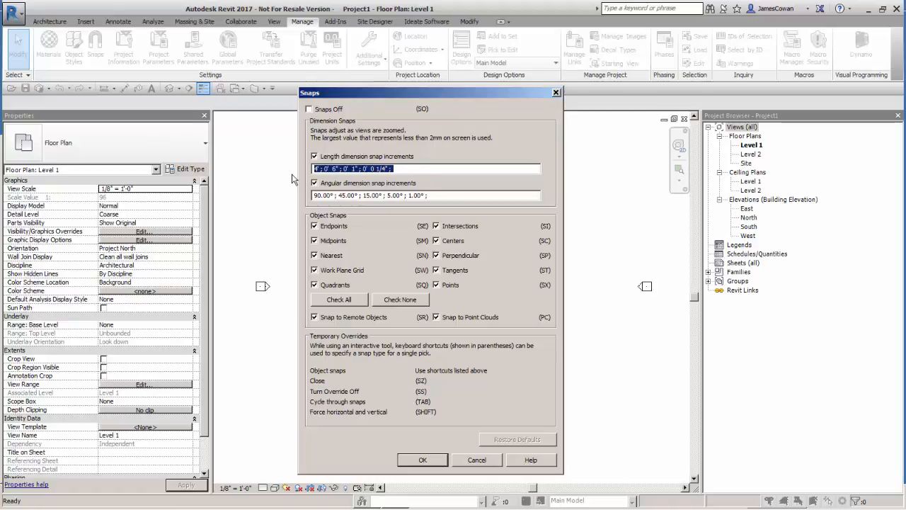
text(5)
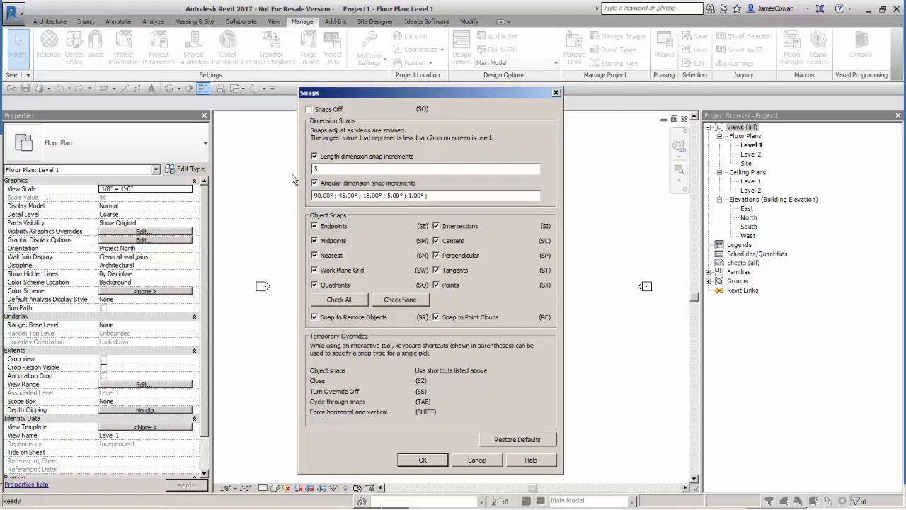
text(';2)
text(6;3")
text(;1/2)
click(359, 169)
Turn off the Quadrants, Centers and Points object snaps and accept the snap settings
click(315, 285)
click(435, 241)
click(436, 286)
click(419, 460)
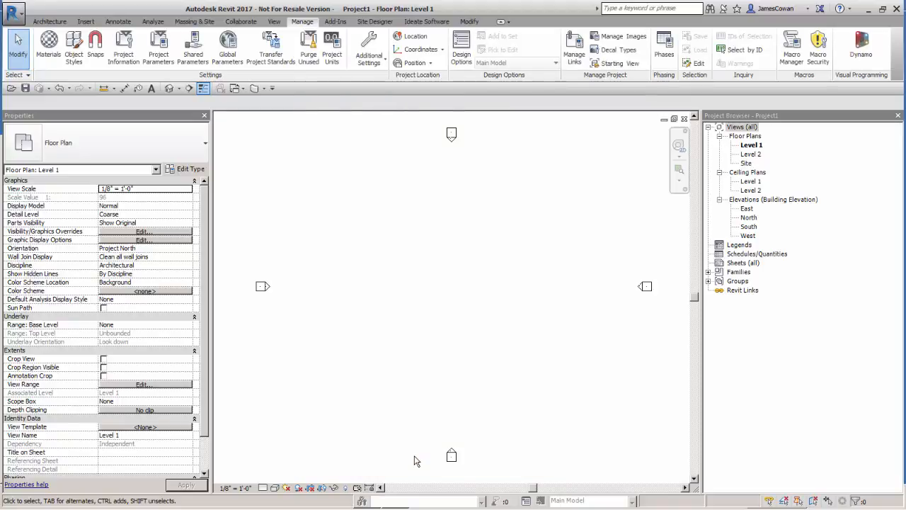
Review what temporary dimensions measure from for walls, doors and windows, and accept the settings
click(370, 62)
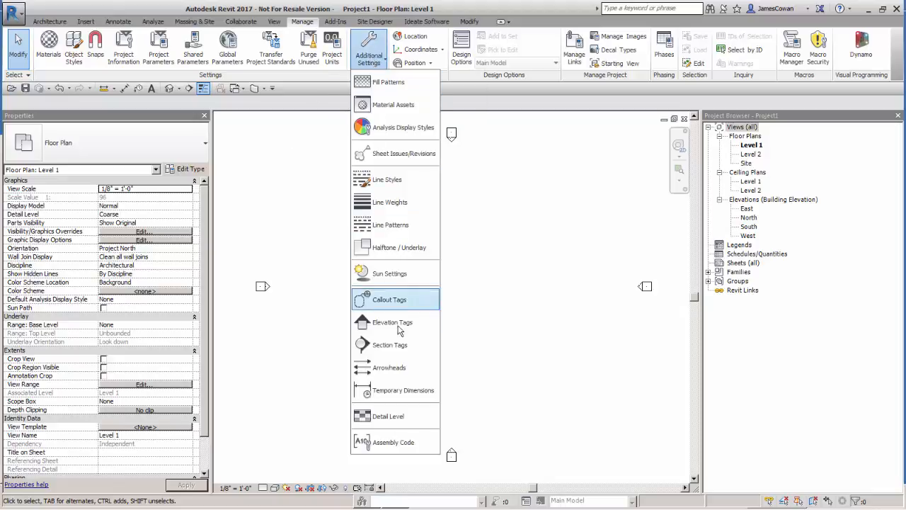
click(397, 391)
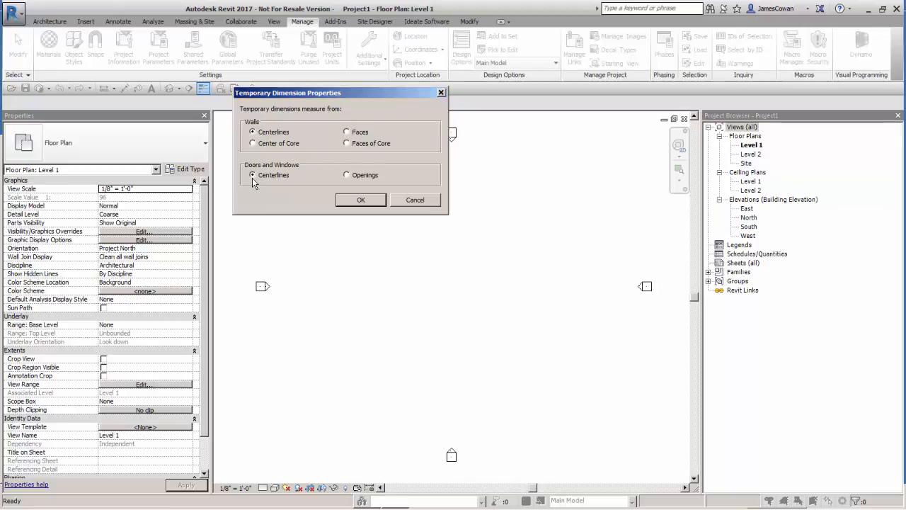
click(362, 201)
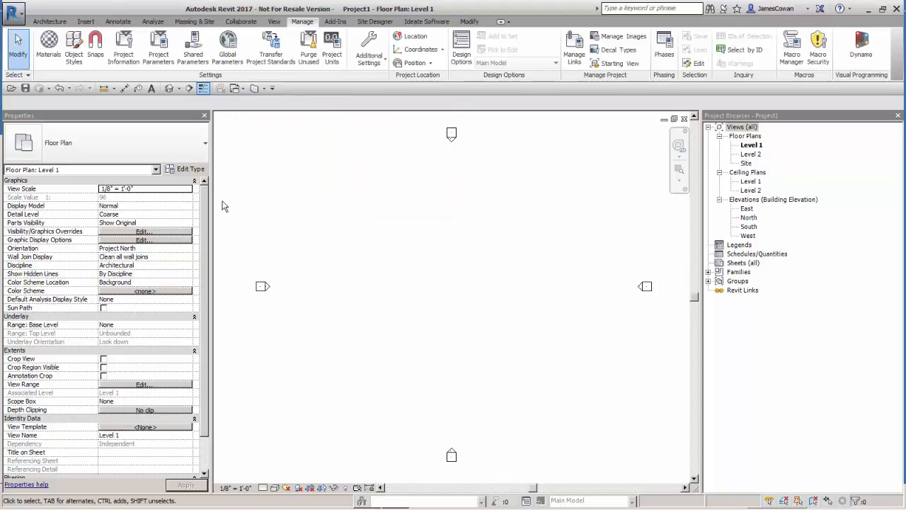
Save the project as Apartment in the c01 folder of UCB Tutorials-Exercises
click(26, 89)
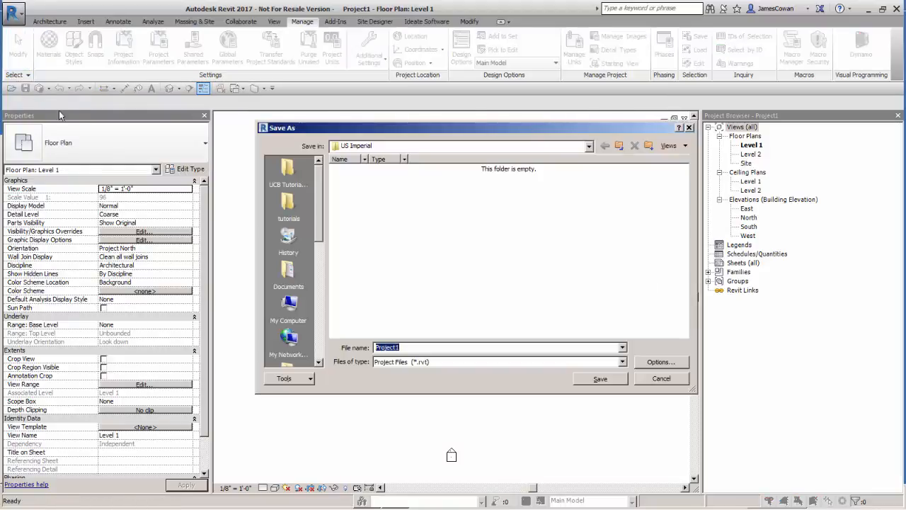
click(295, 174)
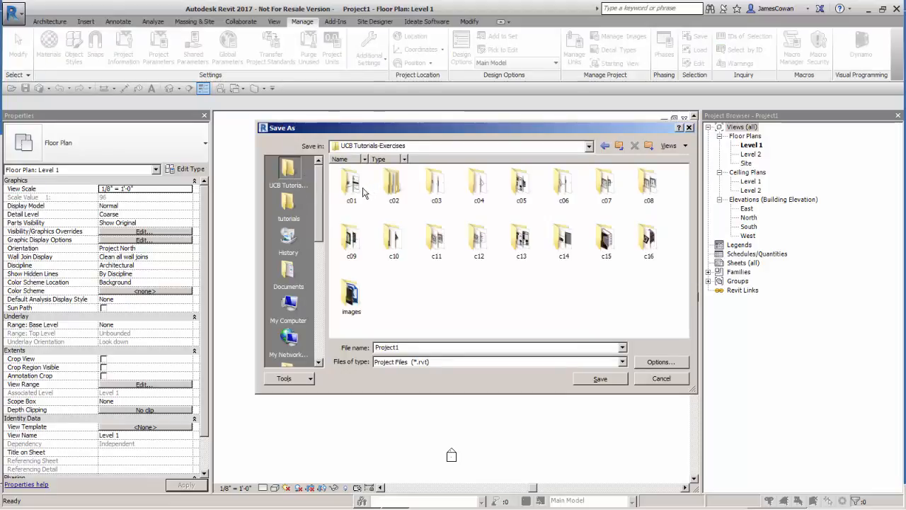
click(288, 206)
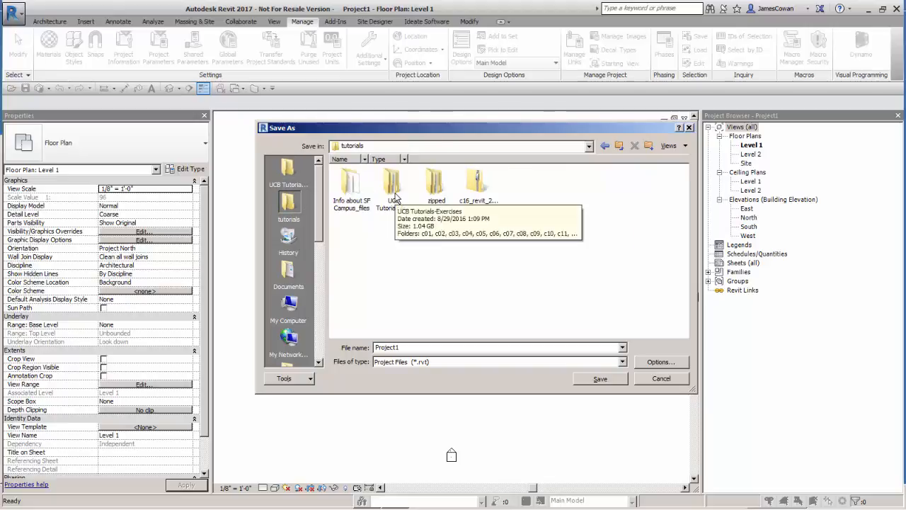
double_click(395, 197)
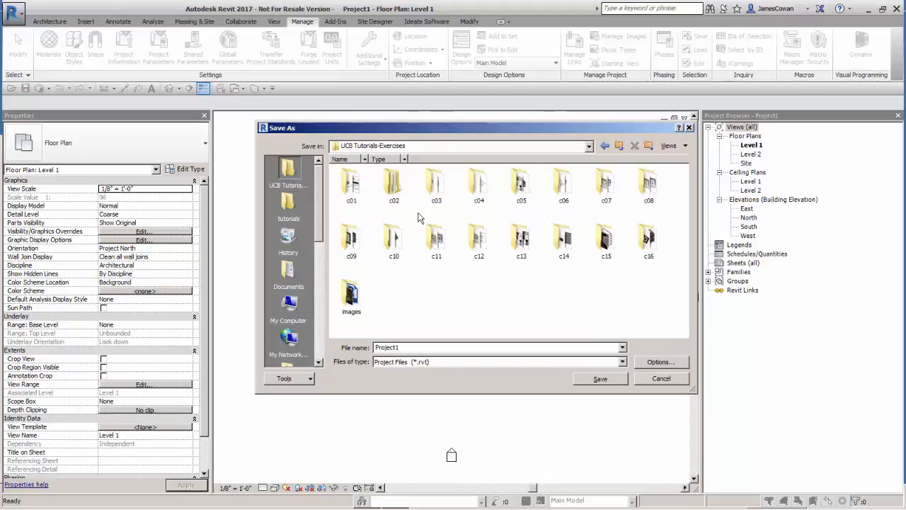
double_click(351, 186)
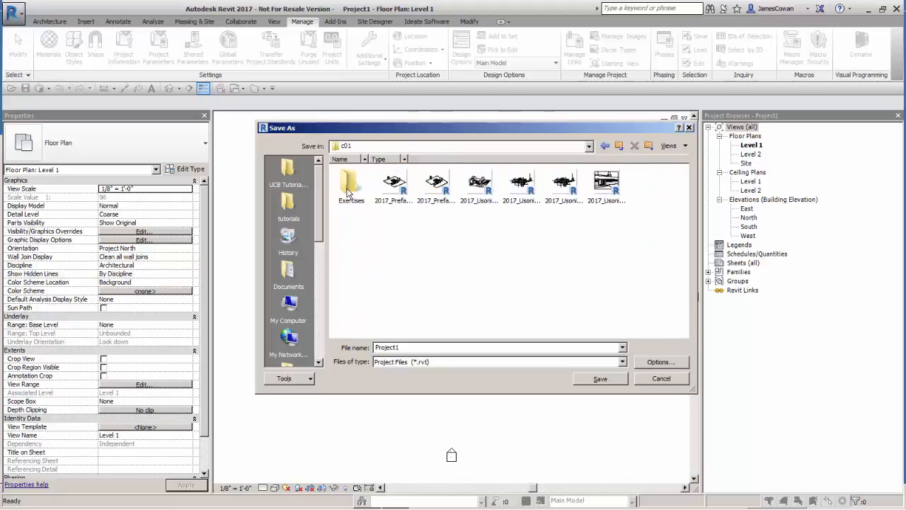
double_click(418, 349)
text(Apartment)
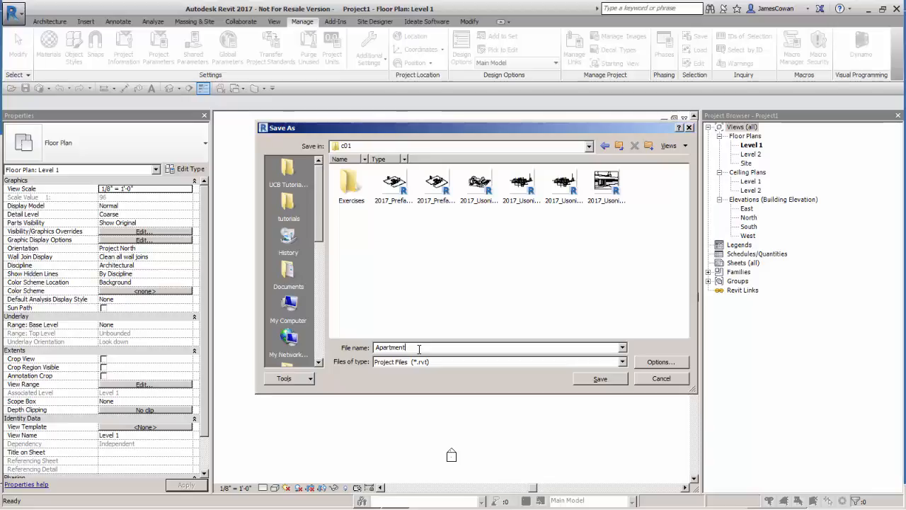
key(Return)
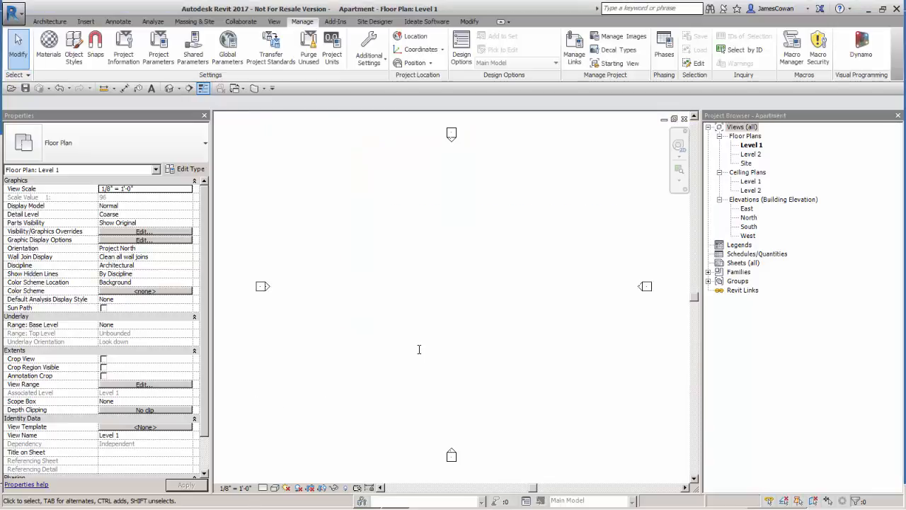